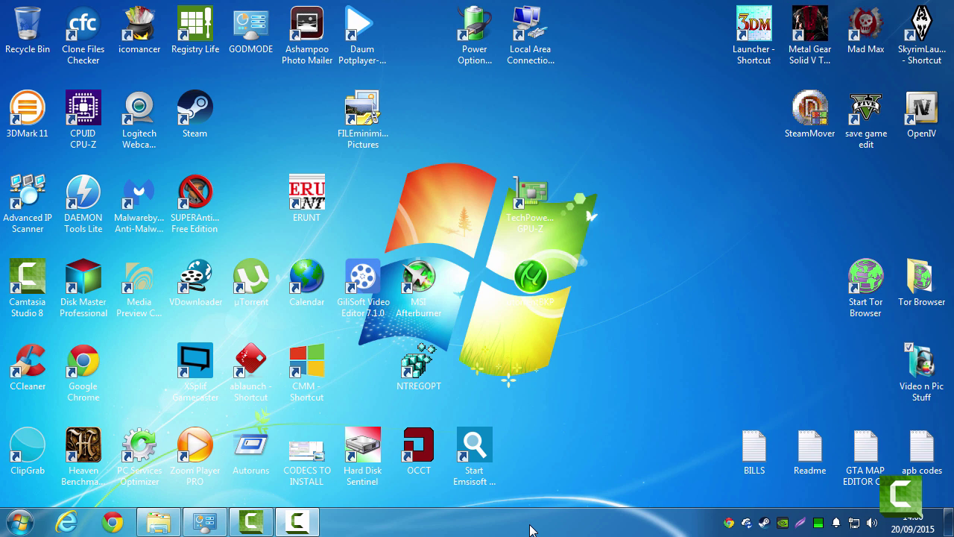
Step: Launch the Local Group Policy Editor by running gpedit.msc and dismiss the Administrative Templates parsing errors
key(super+r)
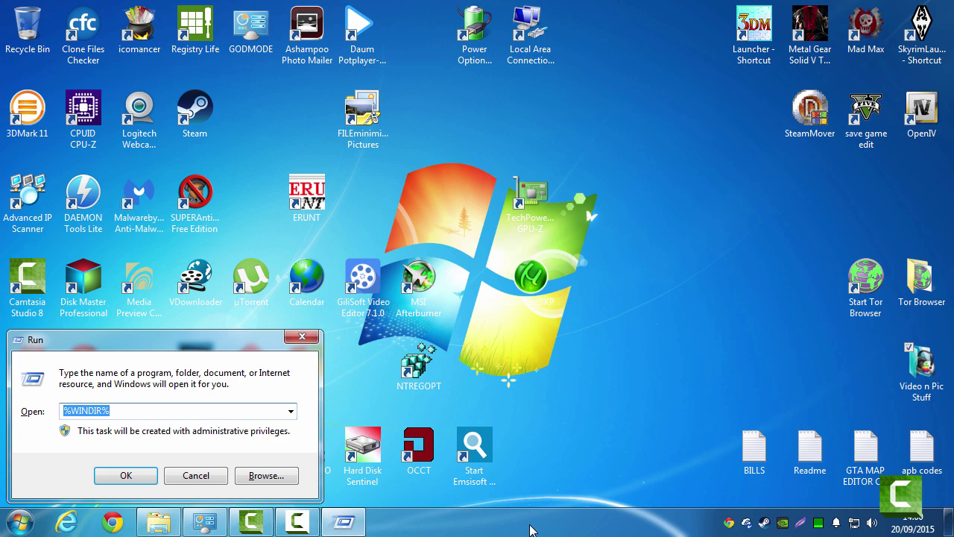
text(GPED)
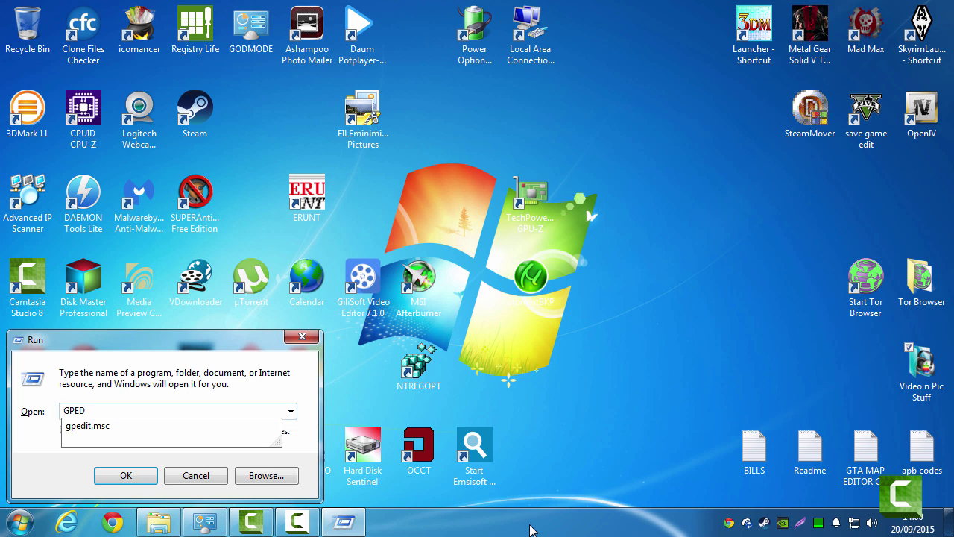
key(Down)
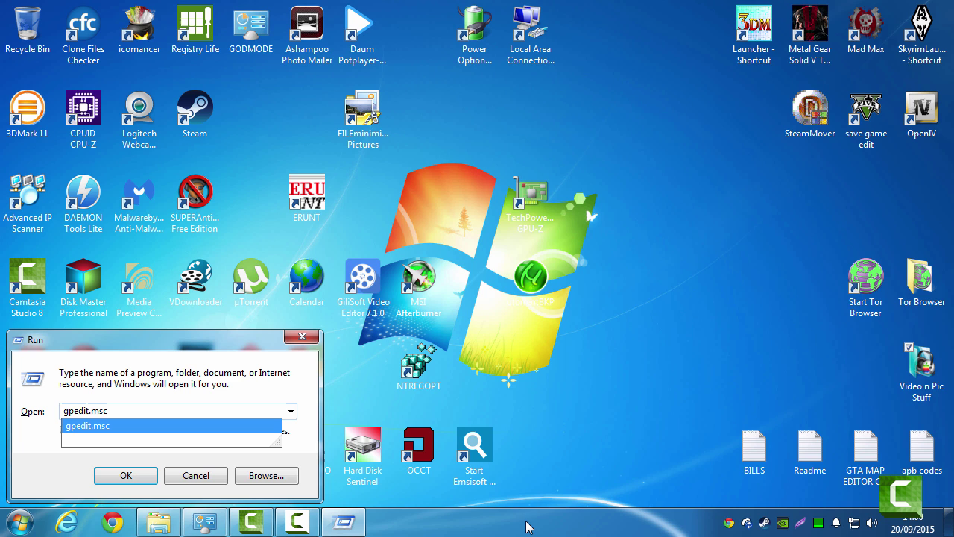
click(120, 476)
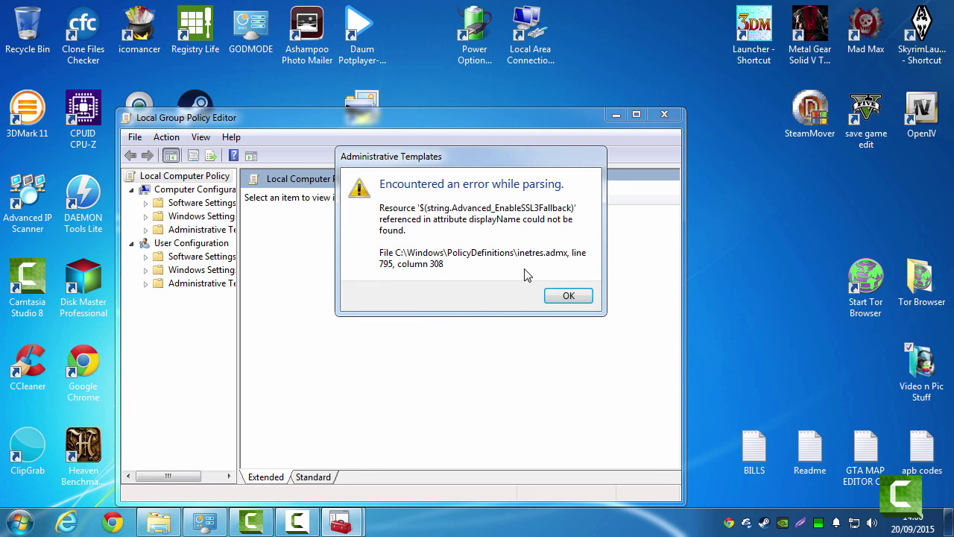
click(567, 295)
click(565, 295)
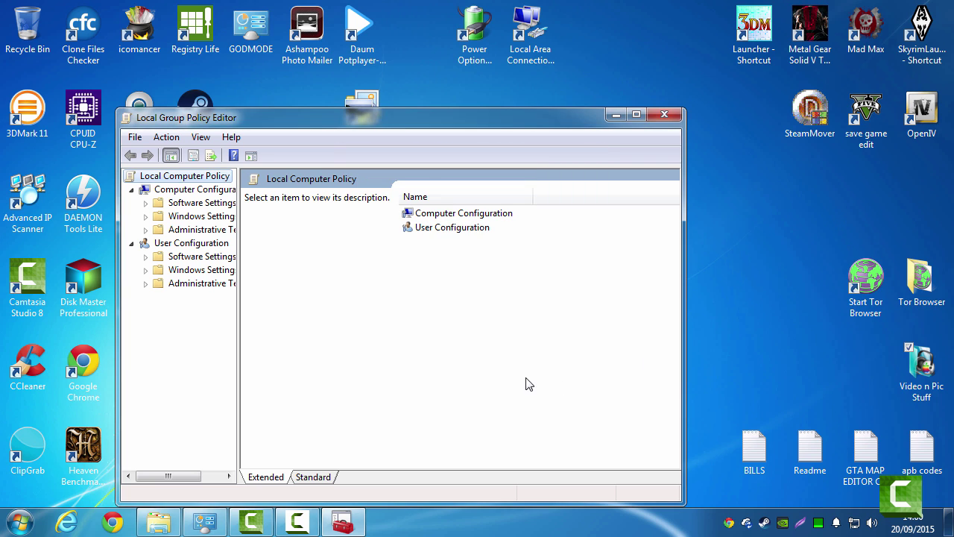
Step: Widen the console tree and expand Windows Settings under Computer Configuration down to the contents of Policy-based QoS
drag(328, 126, 376, 97)
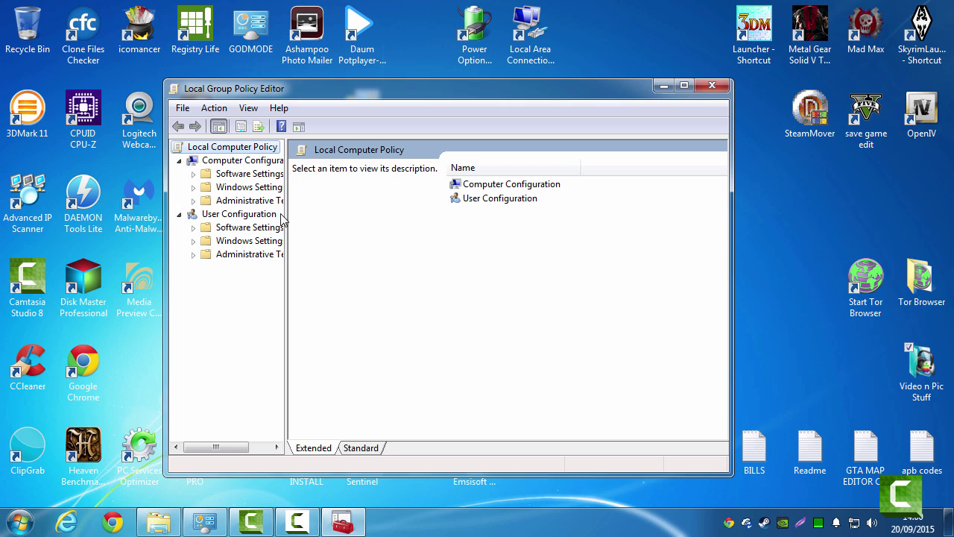
drag(286, 215, 338, 215)
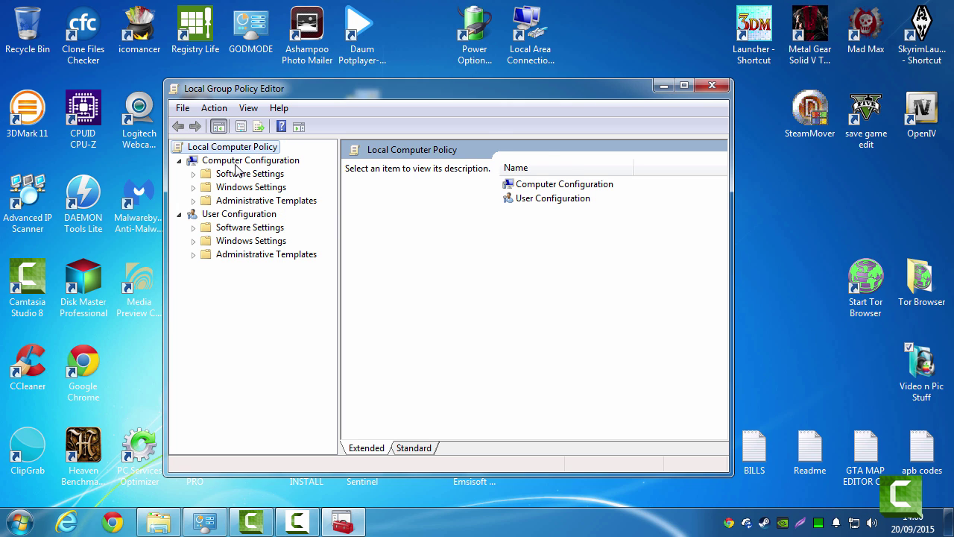
click(231, 187)
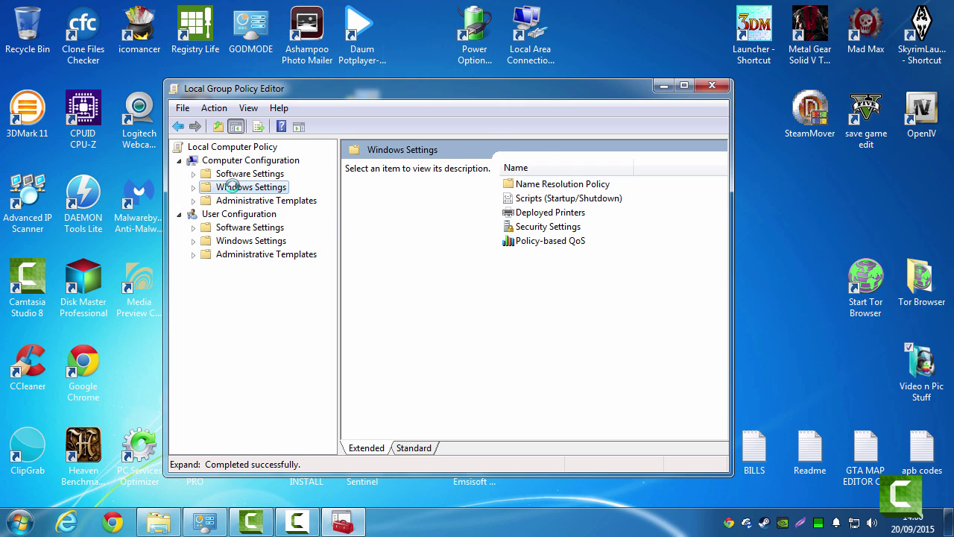
click(193, 187)
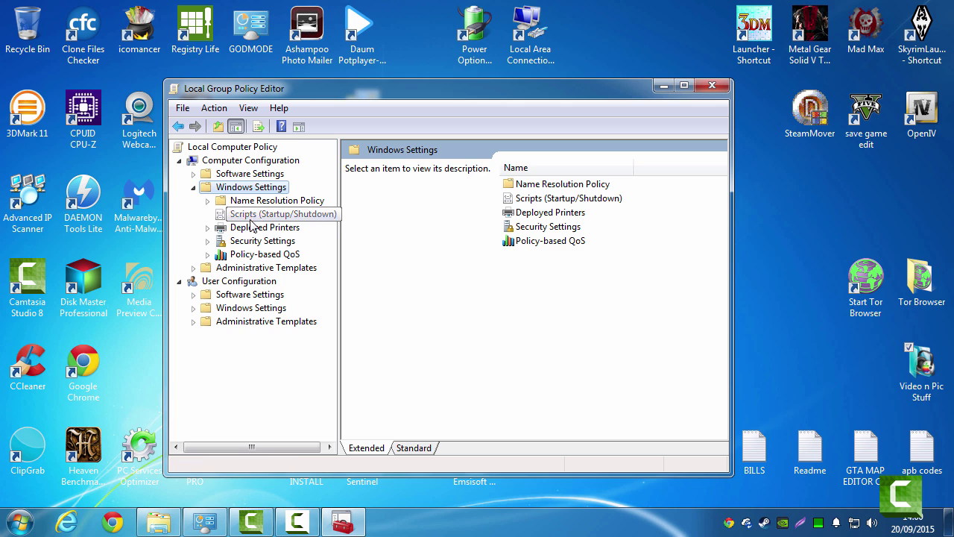
click(253, 256)
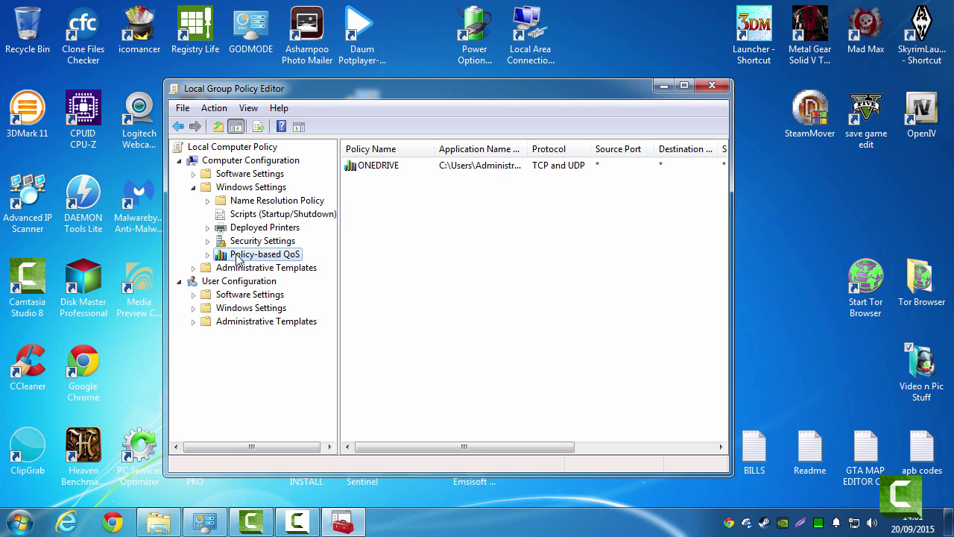
click(209, 258)
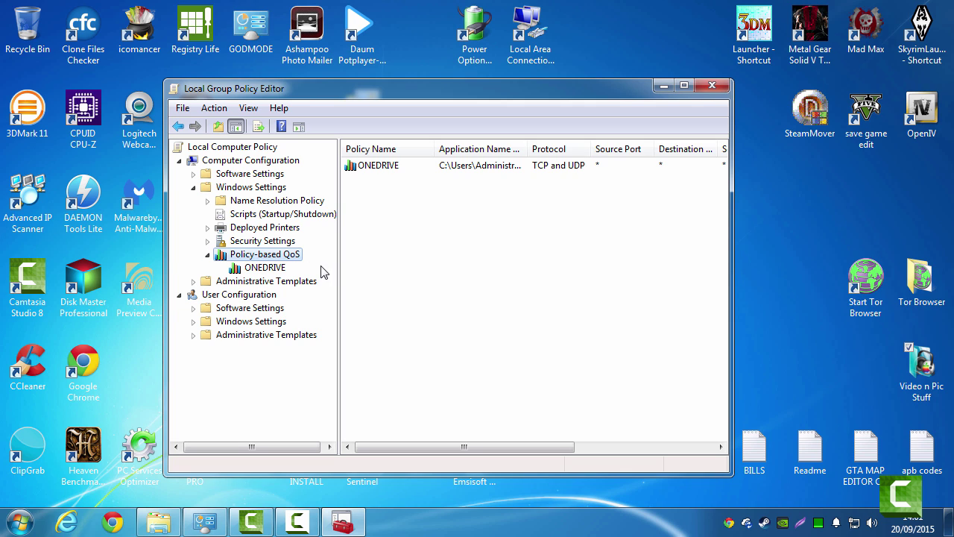
Step: Open the existing ONEDRIVE QoS policy for editing
click(275, 270)
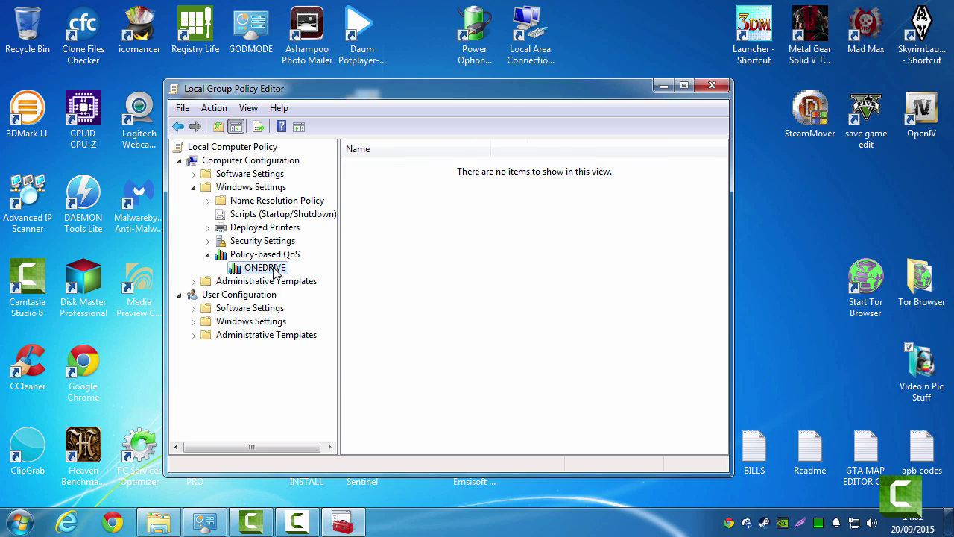
right_click(275, 272)
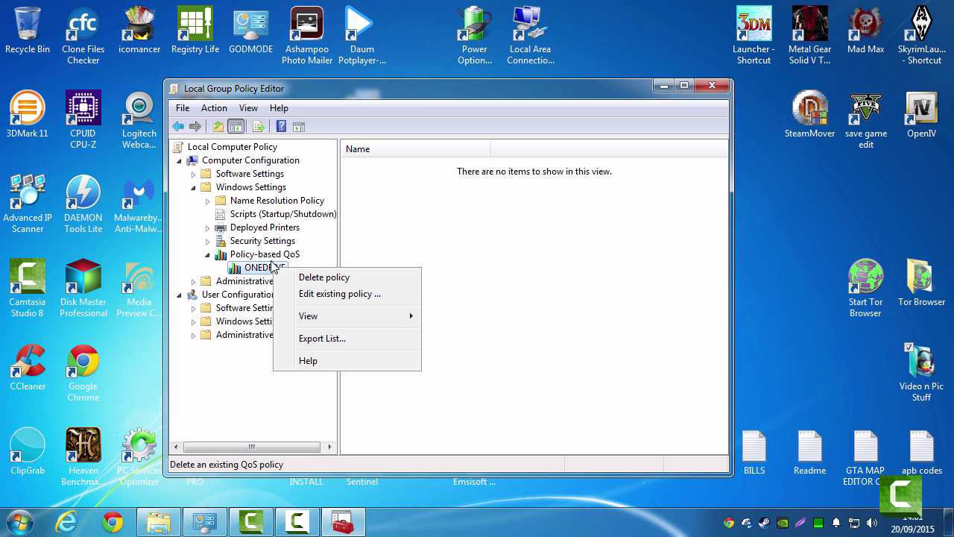
click(273, 257)
right_click(272, 258)
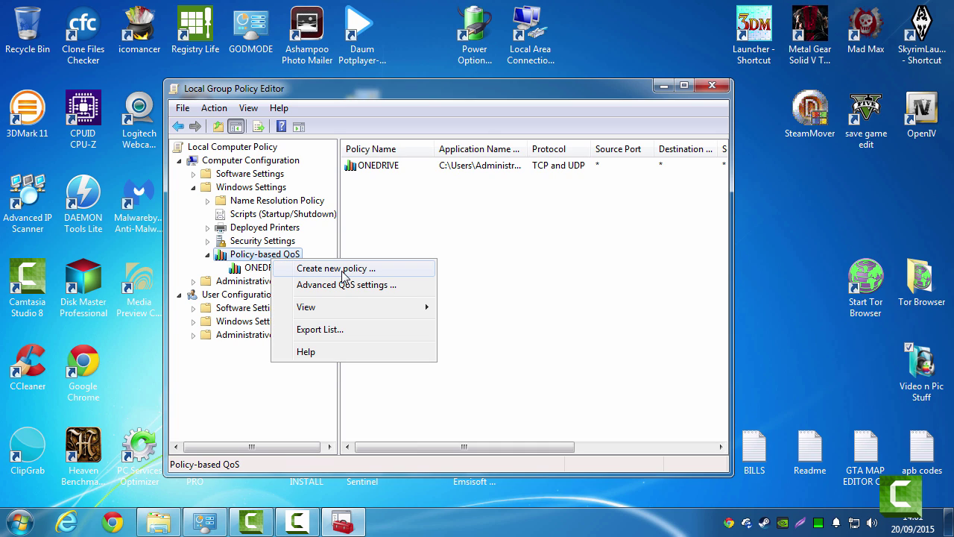
click(262, 269)
right_click(263, 270)
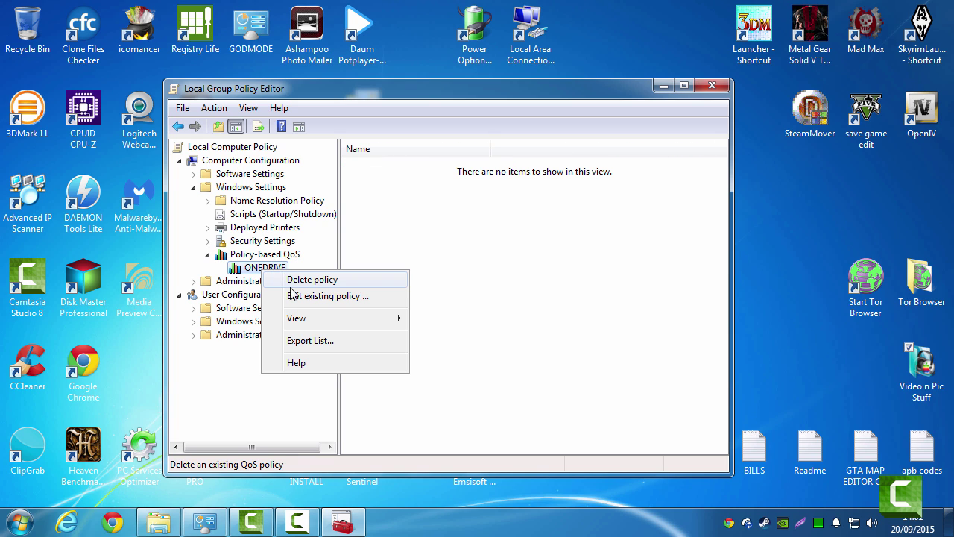
click(296, 301)
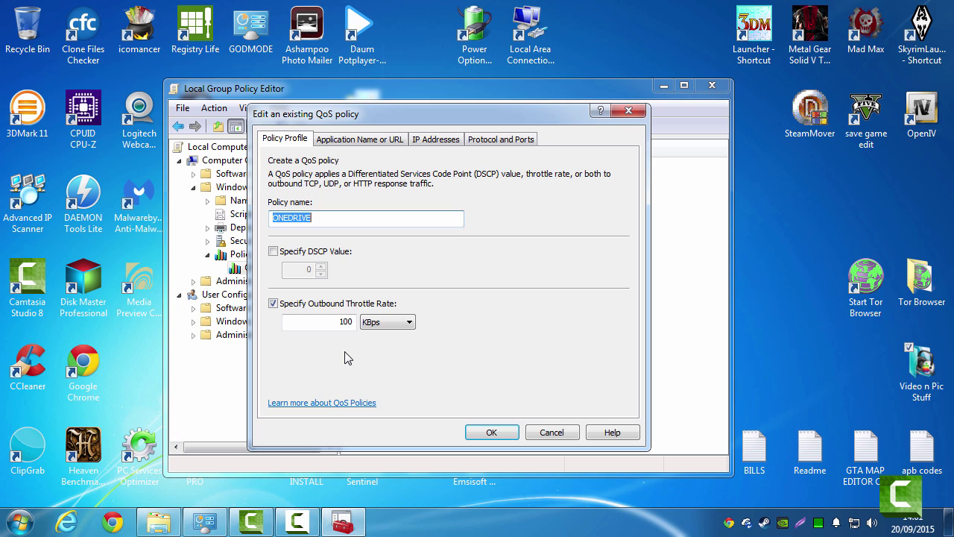
Step: Set the ONEDRIVE policy's outbound throttle rate to 100 KBps
click(353, 223)
double_click(340, 322)
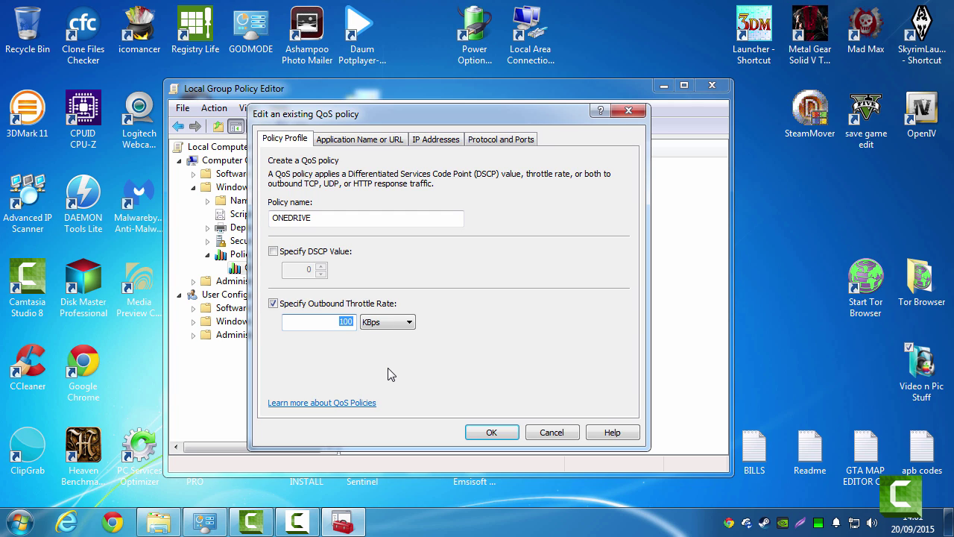
text(50)
key(BackSpace)
key(BackSpace)
text(100)
Step: Review the executable path the ONEDRIVE policy applies to and its source and destination IP address settings
click(353, 146)
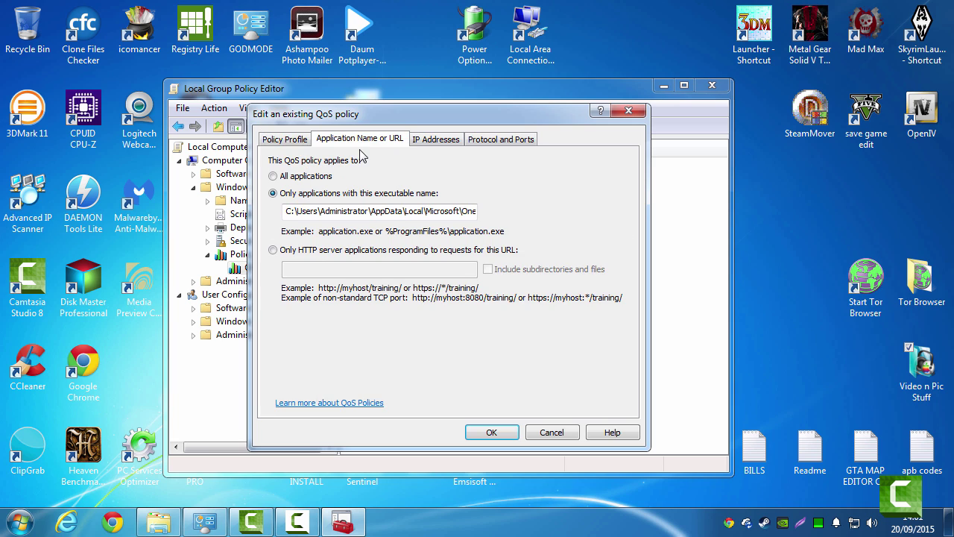
drag(287, 213, 504, 215)
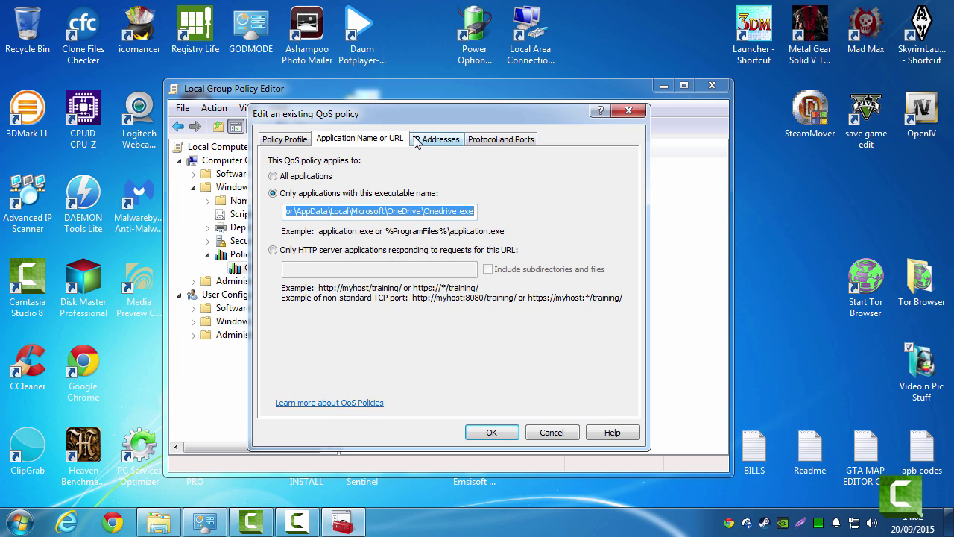
click(416, 141)
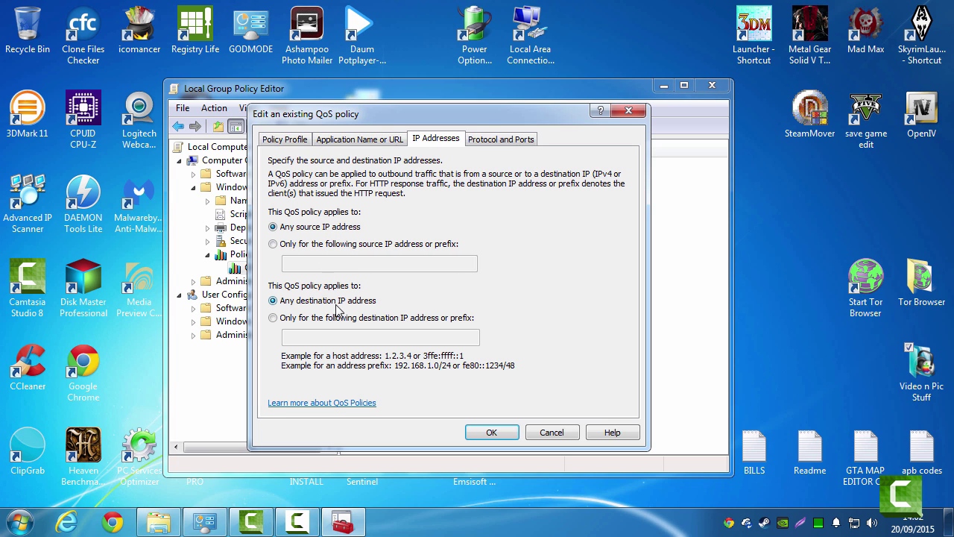
Step: Set the protocol the ONEDRIVE policy applies to as TCP and UDP
click(501, 143)
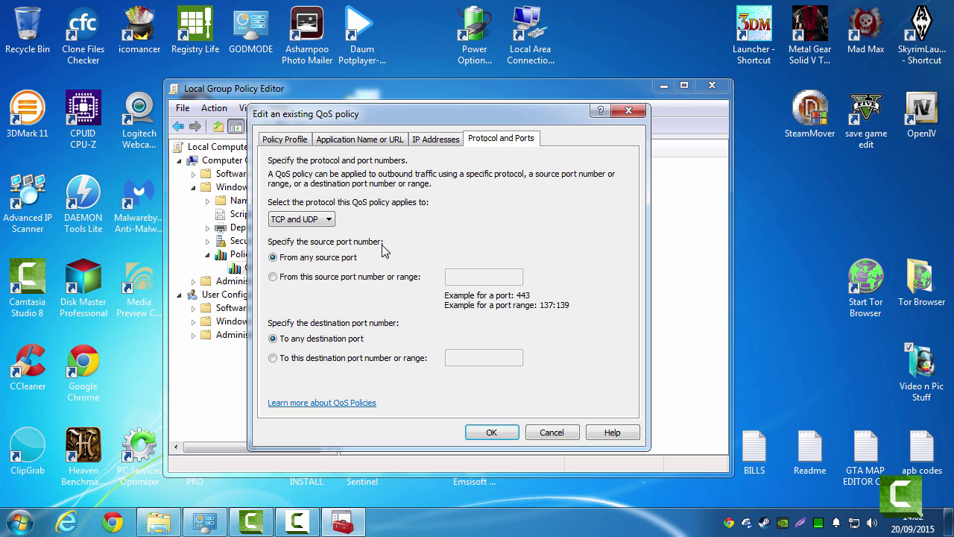
click(313, 221)
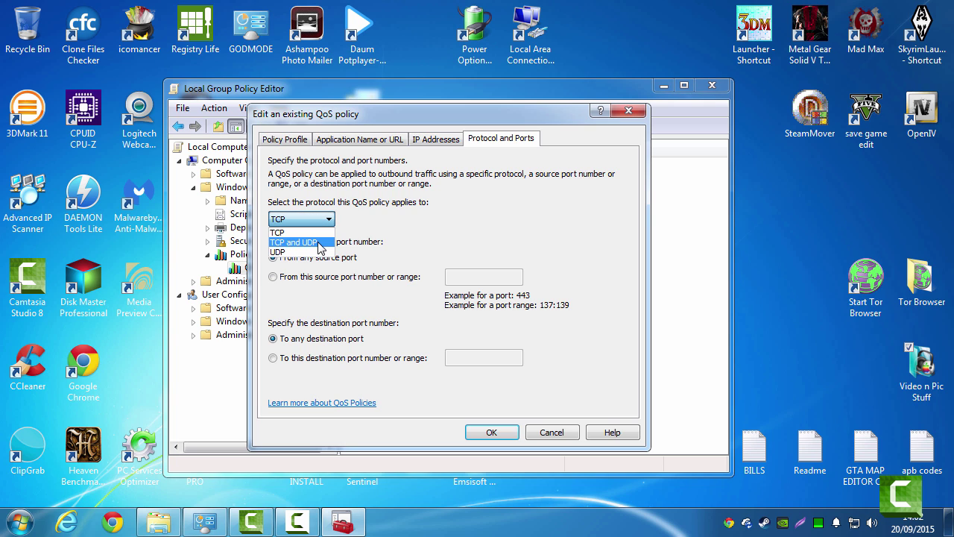
click(313, 242)
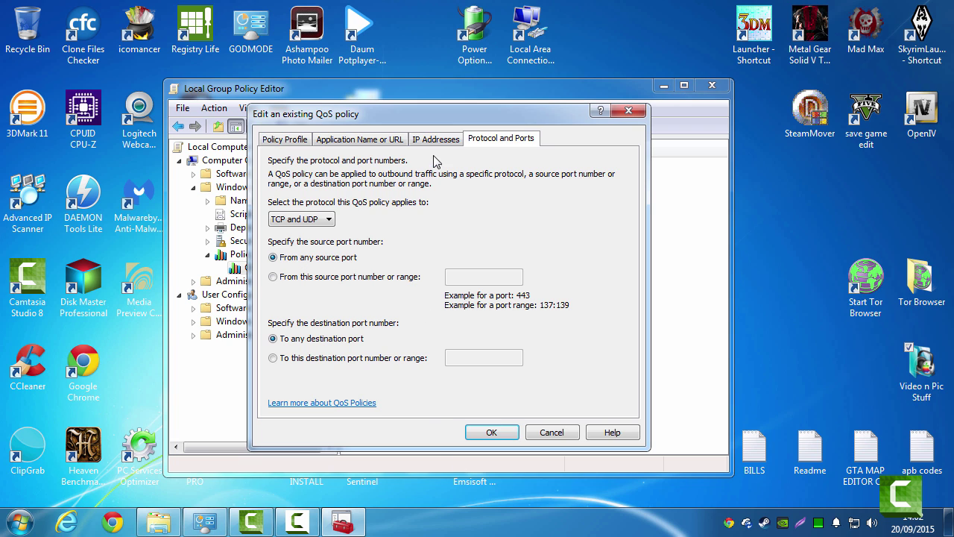
Step: Recheck the policy's executable path and outbound throttle rate, and save the ONEDRIVE QoS policy
click(356, 140)
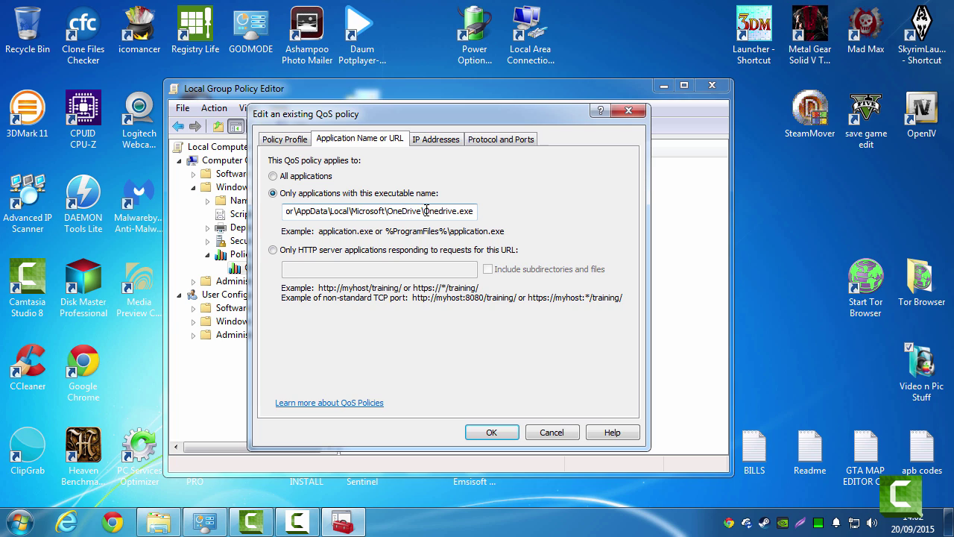
drag(435, 212, 475, 212)
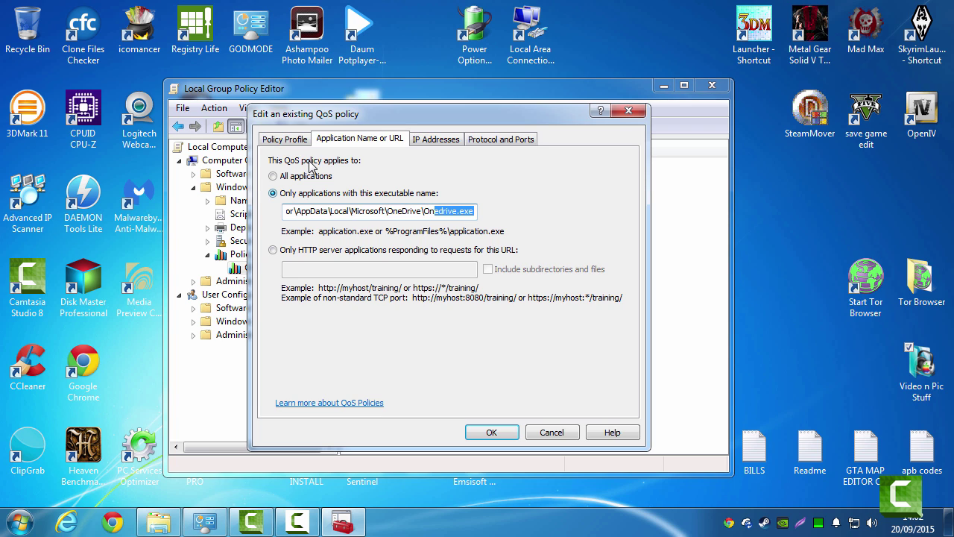
click(285, 140)
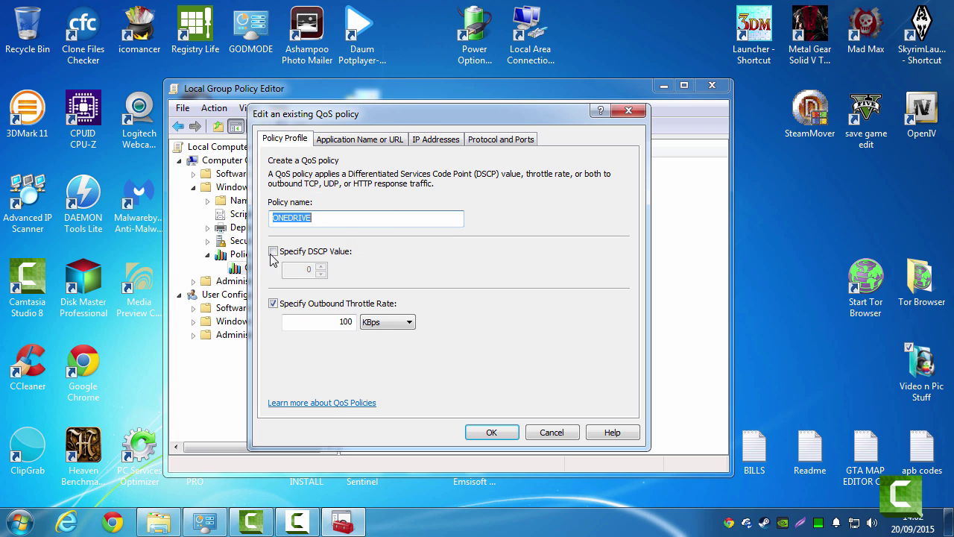
click(316, 322)
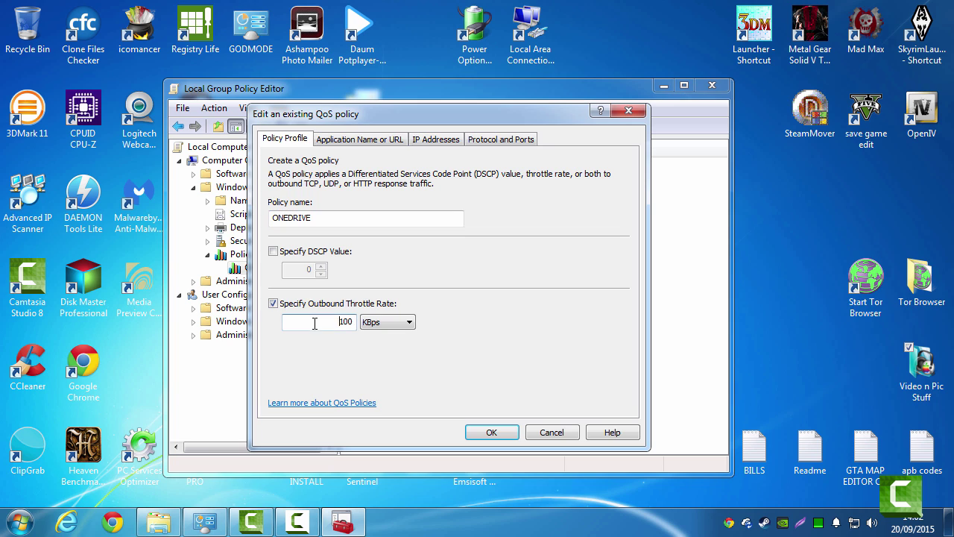
click(494, 432)
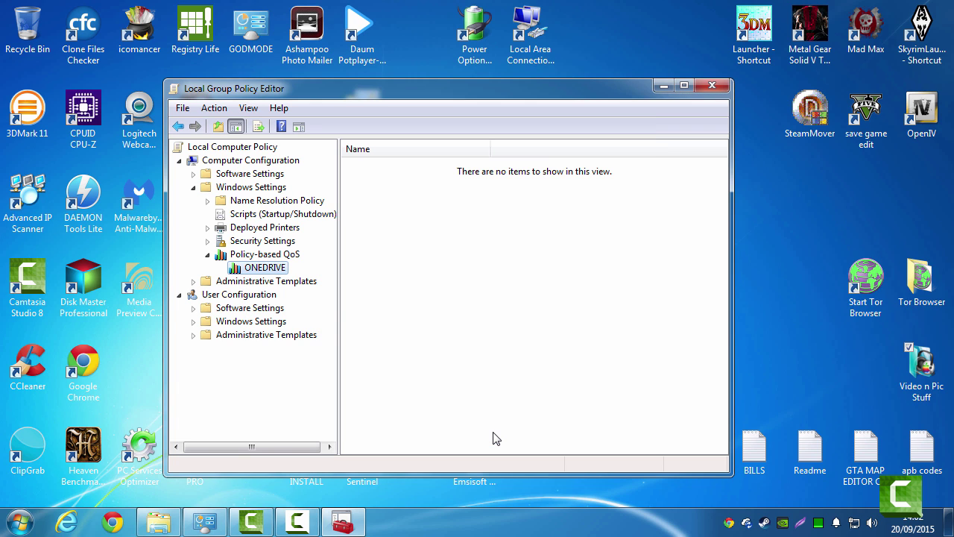